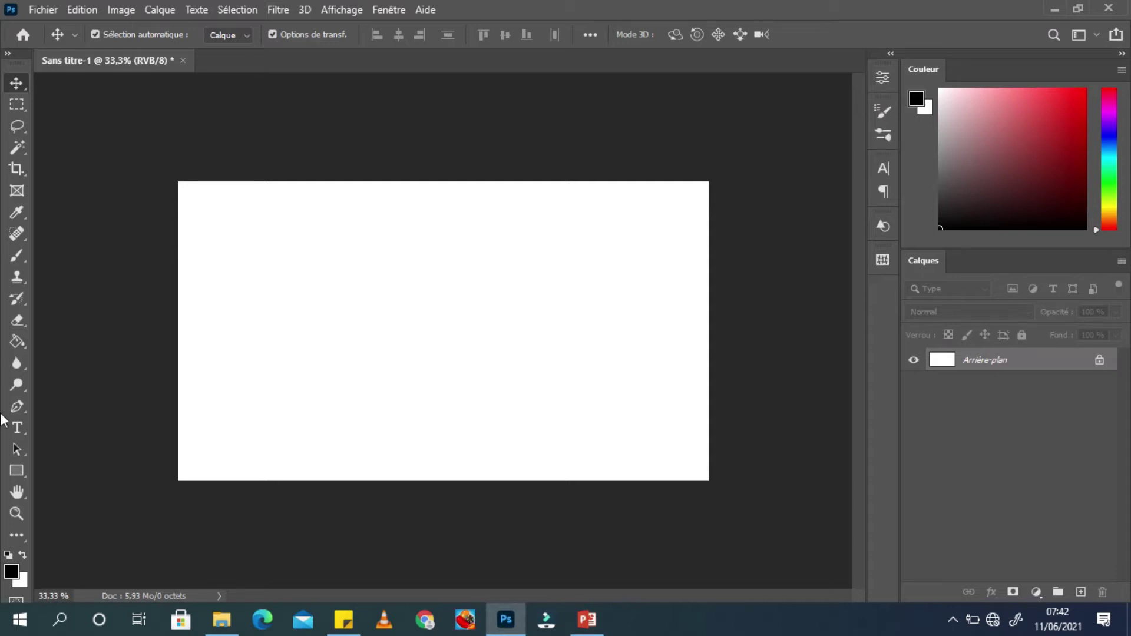
# - Draw a rectangle shape of about 1995 × 1134 px covering the whole canvas
pyautogui.click(16, 469)
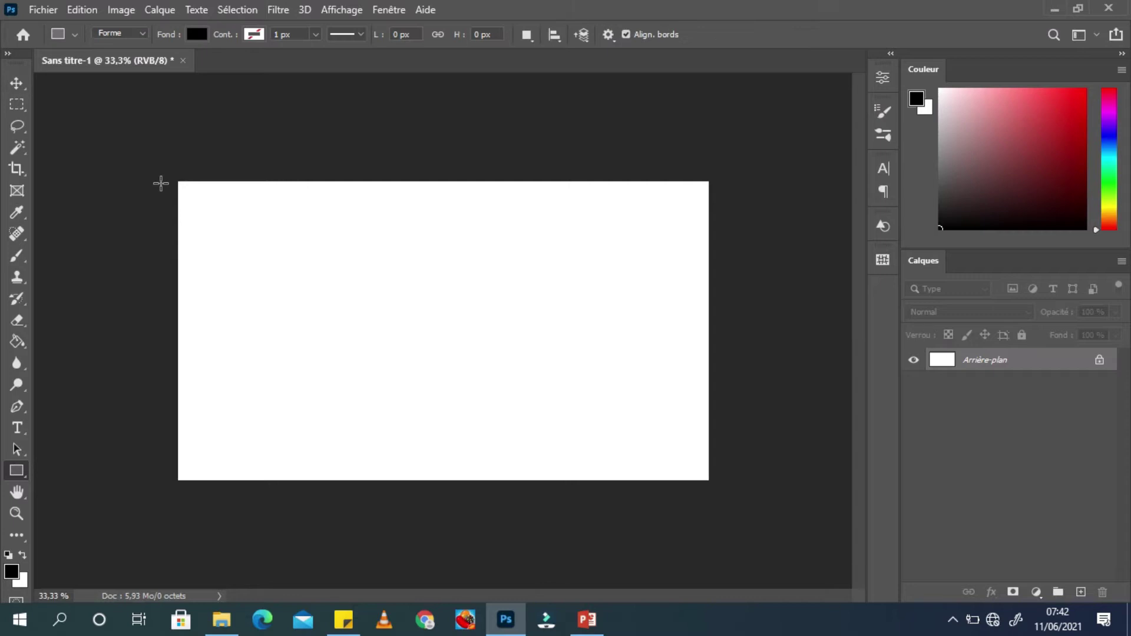
pyautogui.moveTo(163, 173); pyautogui.dragTo(705, 490)
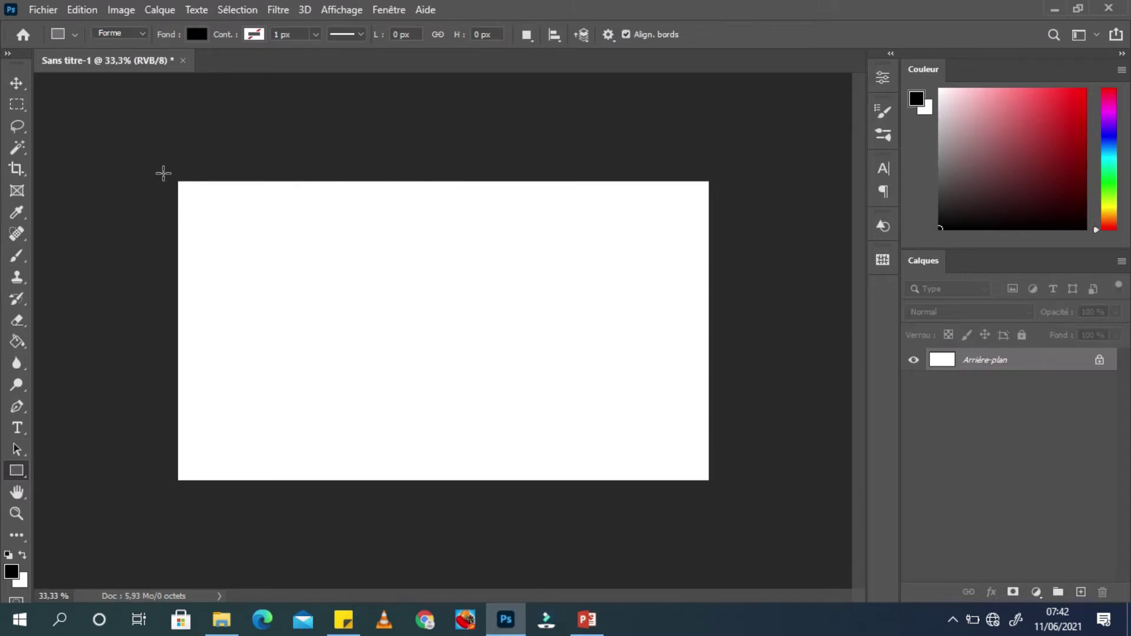
pyautogui.moveTo(163, 172); pyautogui.dragTo(714, 487)
pyautogui.click(844, 66)
# - Fill the rectangle with a black-to-white gradient in the radial style
pyautogui.click(197, 34)
pyautogui.click(156, 66)
pyautogui.click(154, 273)
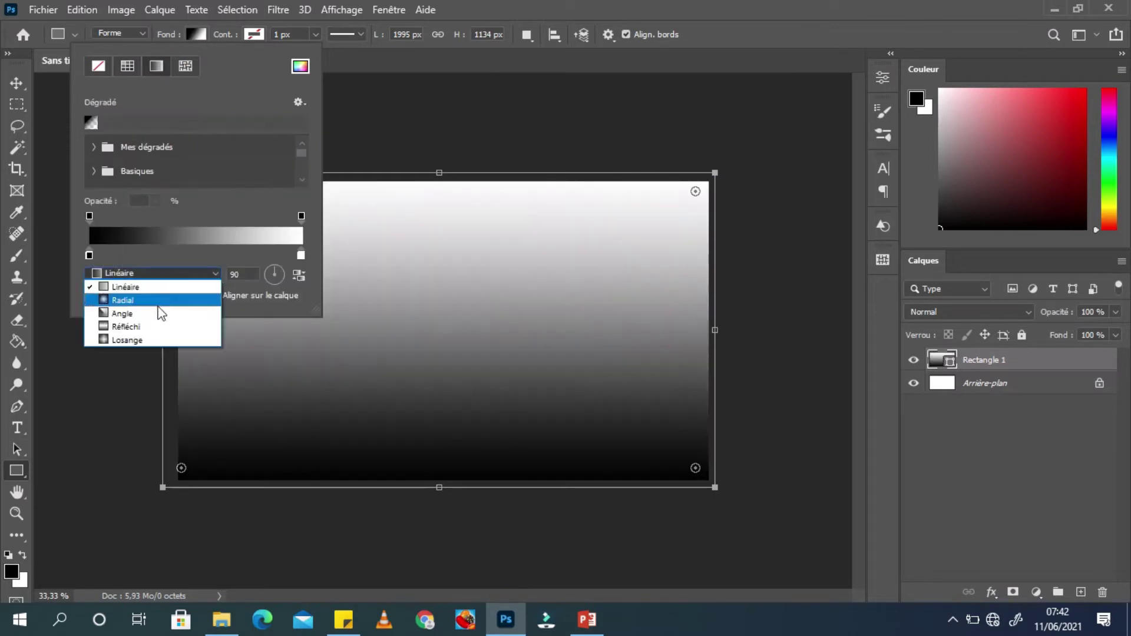
pyautogui.click(126, 298)
# - Recolour the radial gradient with a very dark grey outer stop and a #444343 centre stop
pyautogui.doubleClick(301, 255)
pyautogui.click(381, 492)
pyautogui.click(764, 308)
pyautogui.doubleClick(89, 255)
pyautogui.click(387, 486)
pyautogui.moveTo(387, 486); pyautogui.dragTo(372, 470)
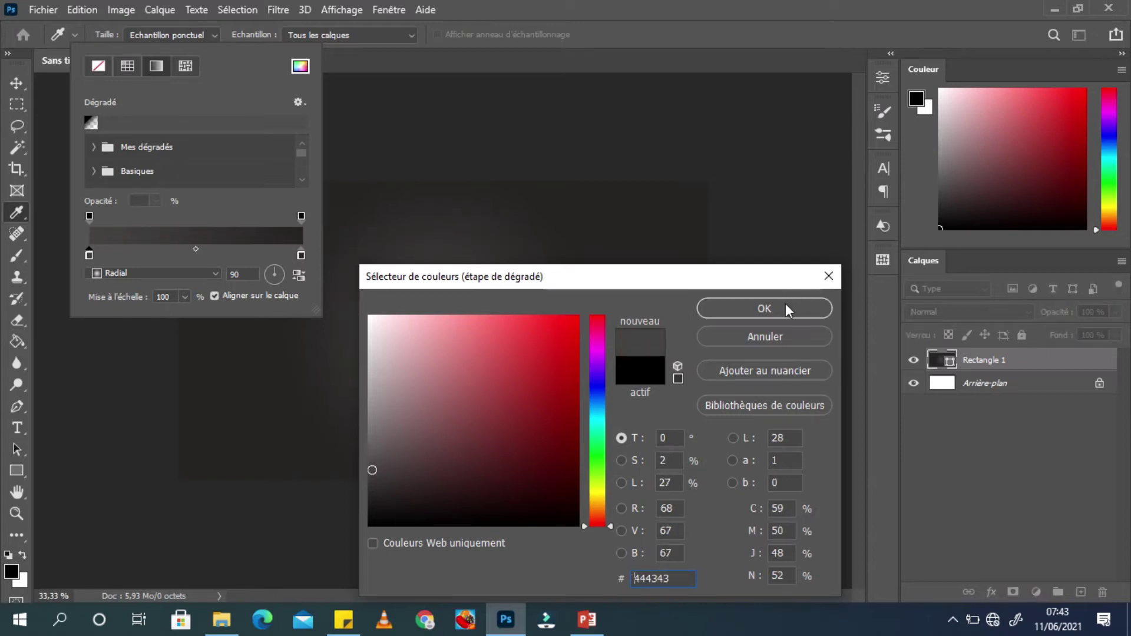
pyautogui.click(787, 307)
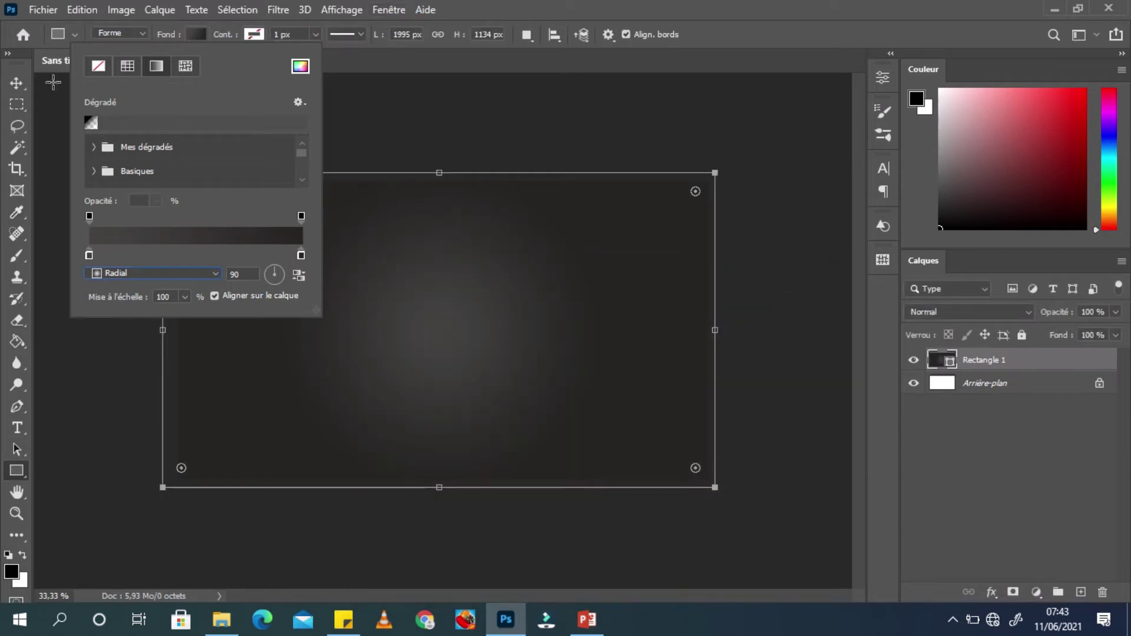
pyautogui.click(18, 83)
pyautogui.click(463, 112)
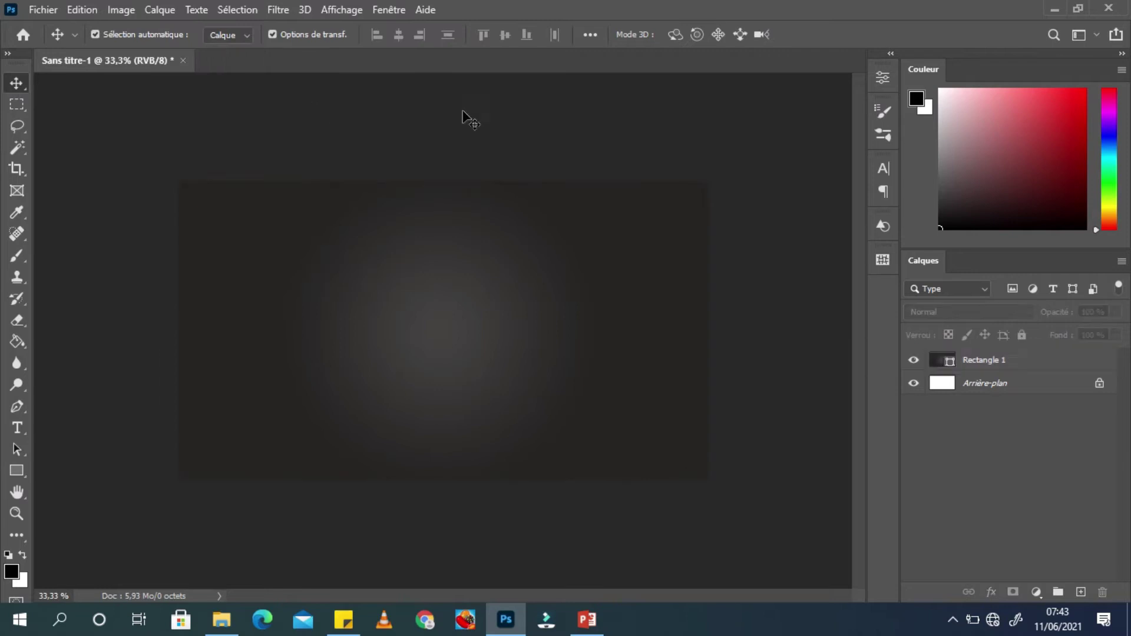
# - Lock the gradient rectangle's layer completely
pyautogui.click(1009, 364)
pyautogui.click(1022, 335)
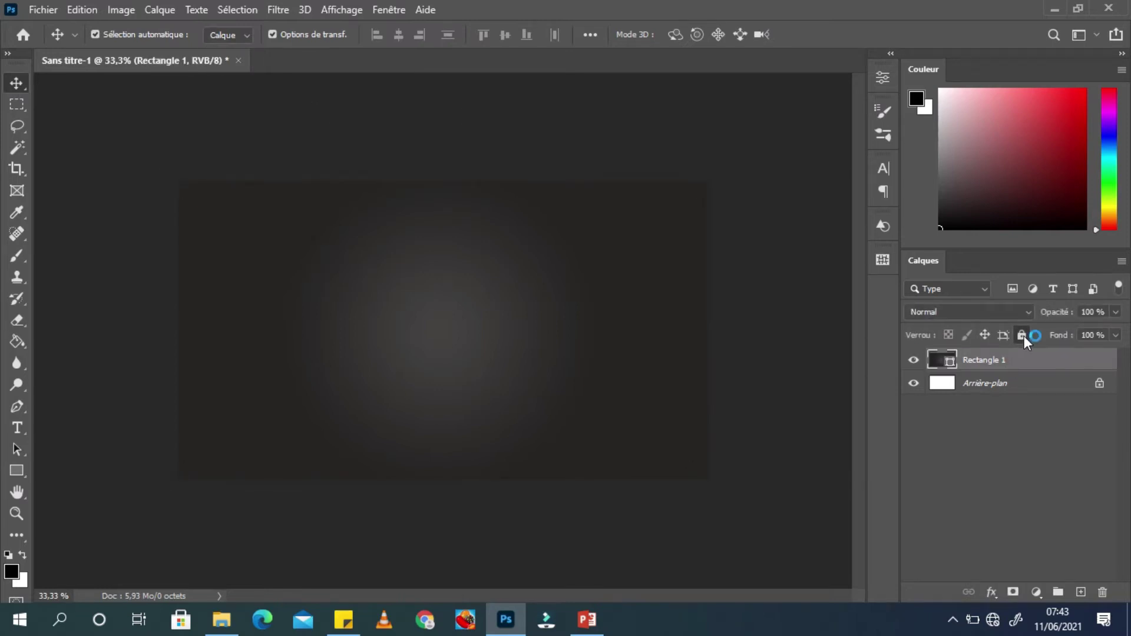
pyautogui.click(780, 308)
# - Add the text COUPÉ in white Impact at 304 pt over the dark background
pyautogui.click(17, 426)
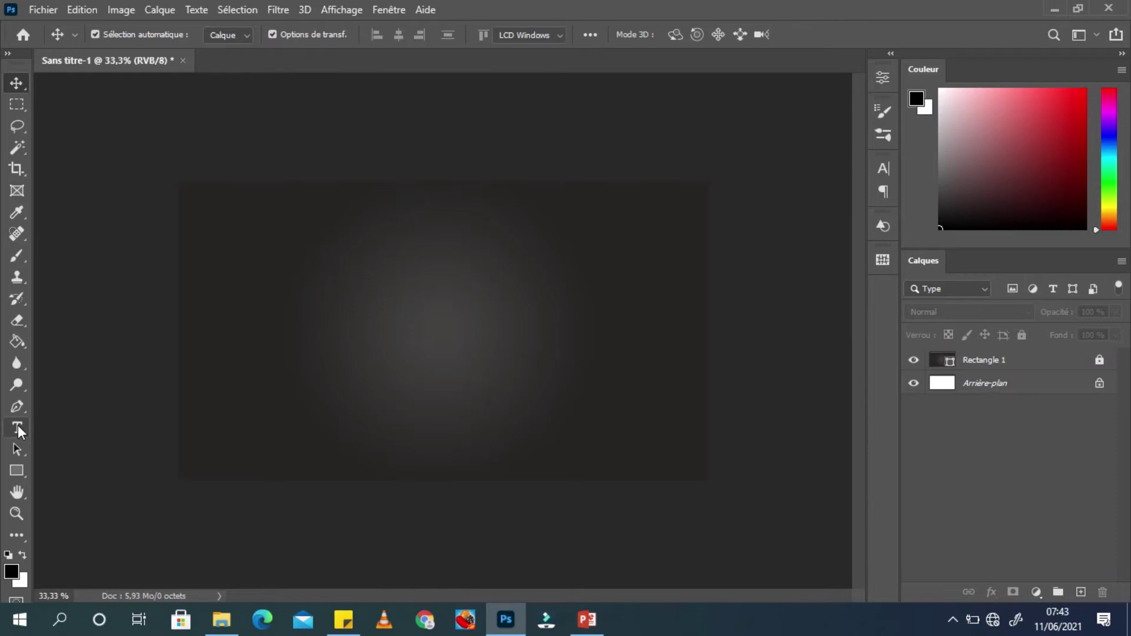
pyautogui.click(299, 312)
pyautogui.write('COUÉ')
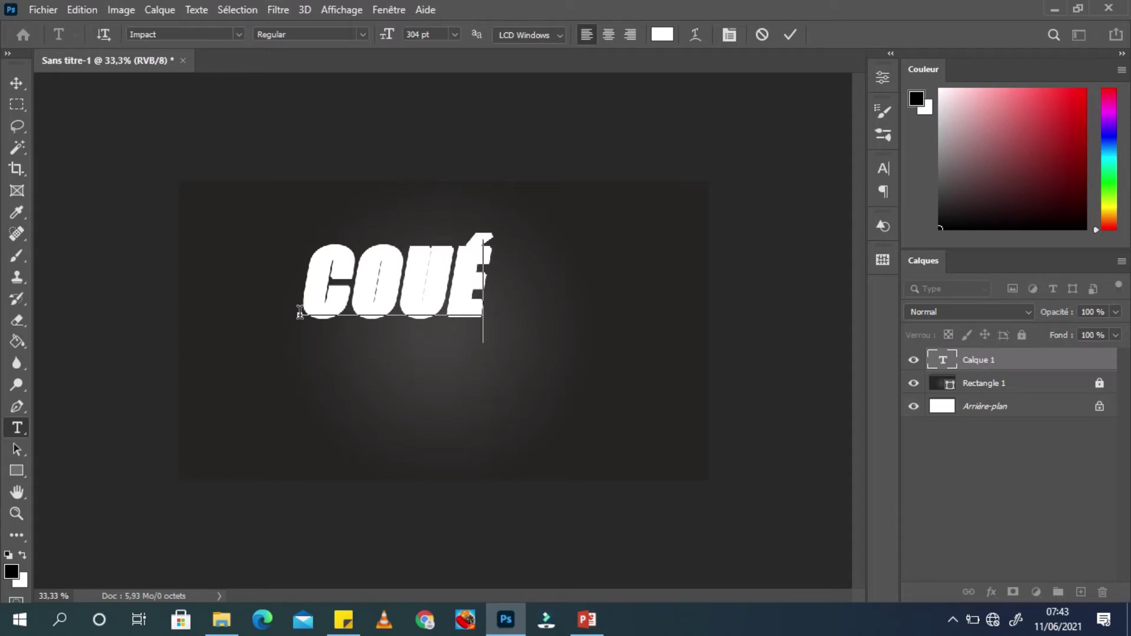
pyautogui.press('BackSpace')
pyautogui.write('PÉ')
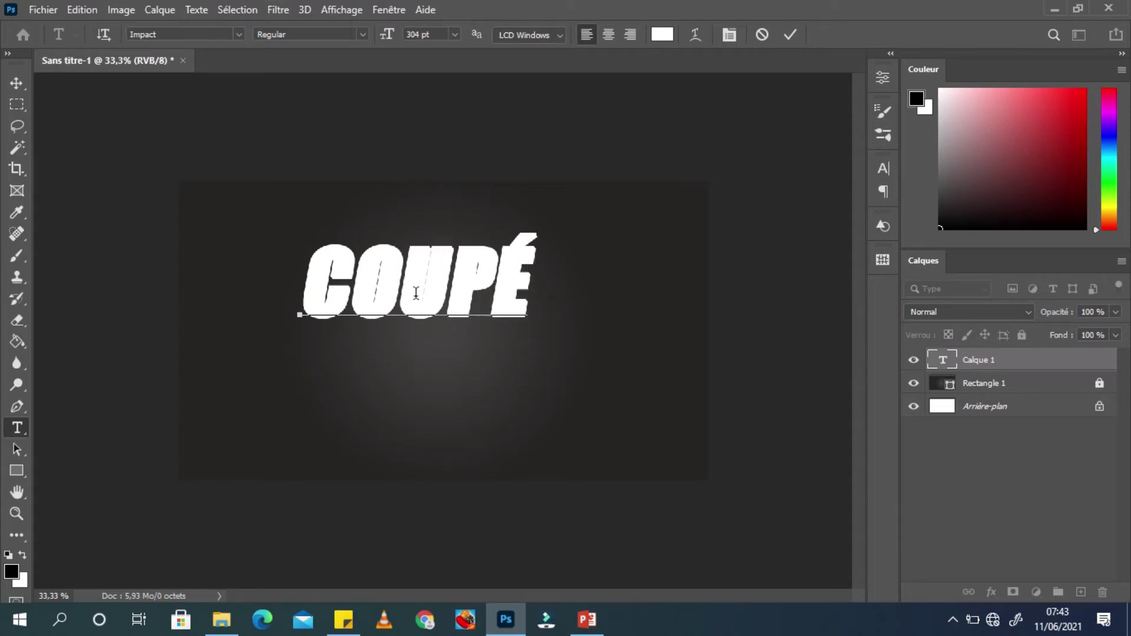
# - Enlarge the COUPÉ text to 382 pt and centre it on the canvas
pyautogui.moveTo(403, 362); pyautogui.dragTo(424, 401)
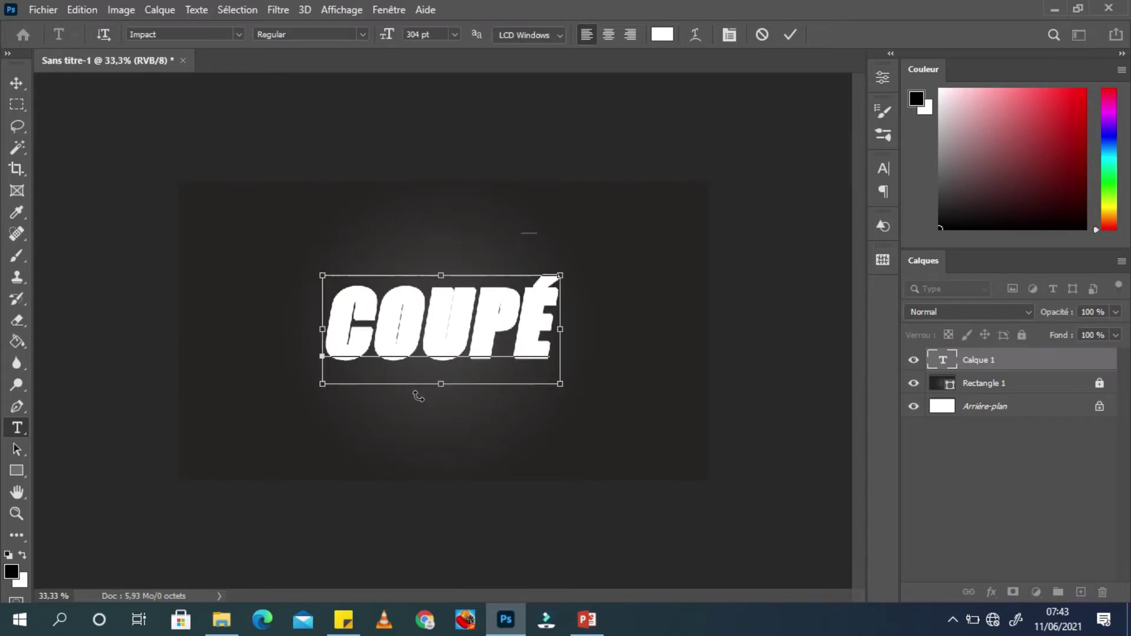
pyautogui.hotkey('ctrl', 'a')
pyautogui.moveTo(386, 36); pyautogui.dragTo(449, 47)
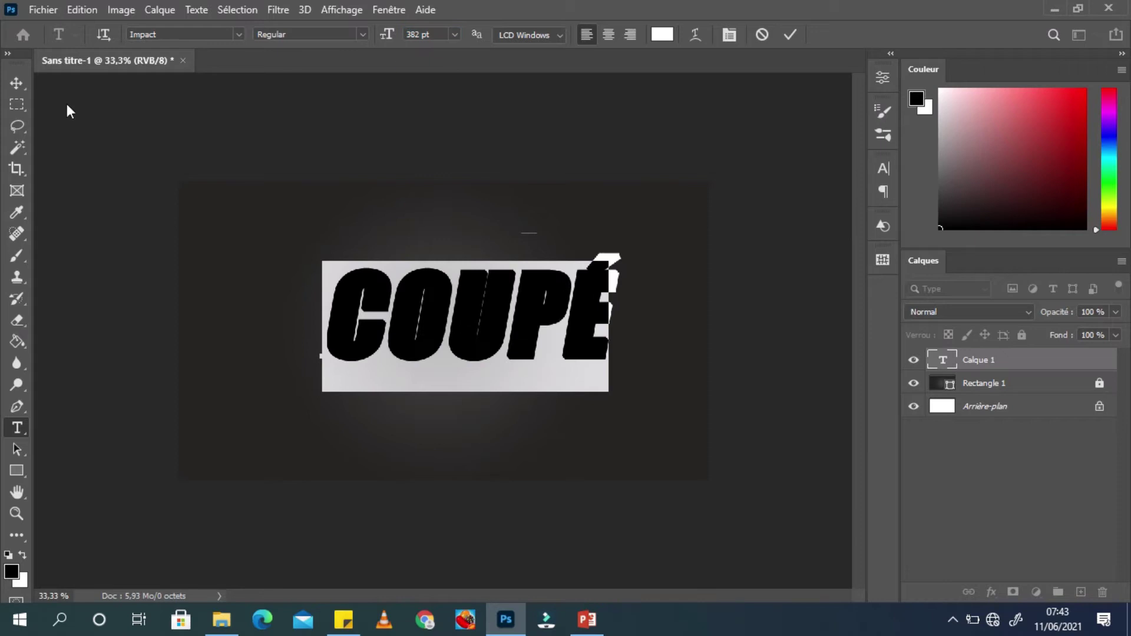
pyautogui.click(16, 82)
pyautogui.moveTo(477, 343); pyautogui.dragTo(454, 353)
pyautogui.click(522, 176)
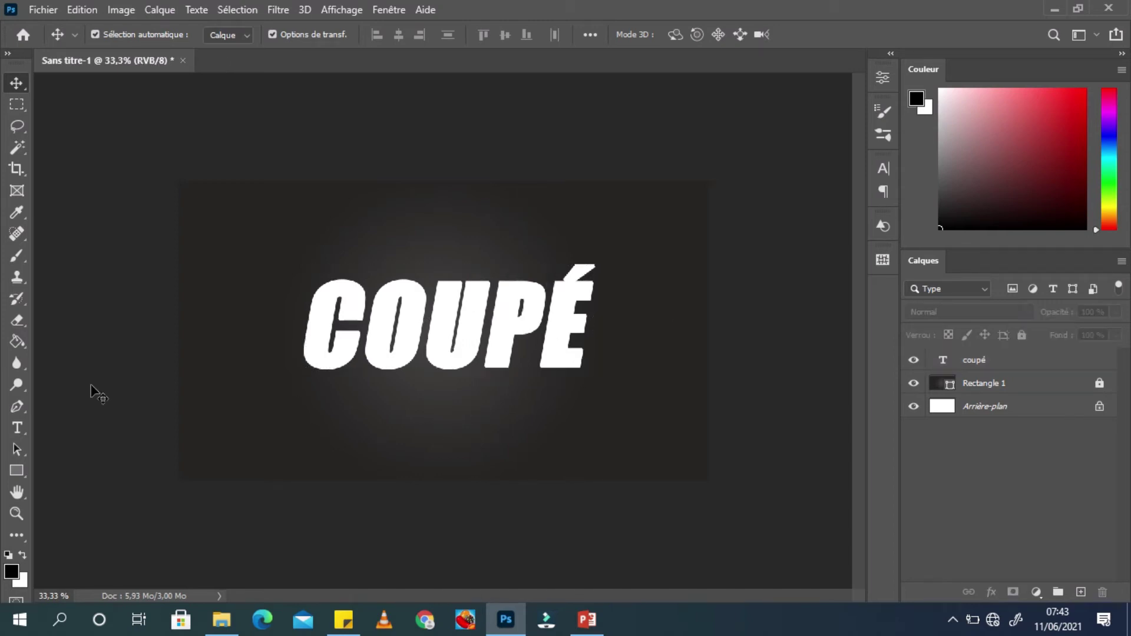
# - Draw a closed Pen path around the upper half of COUPÉ, with its lower edge slanting through the middle of the letters
pyautogui.click(13, 405)
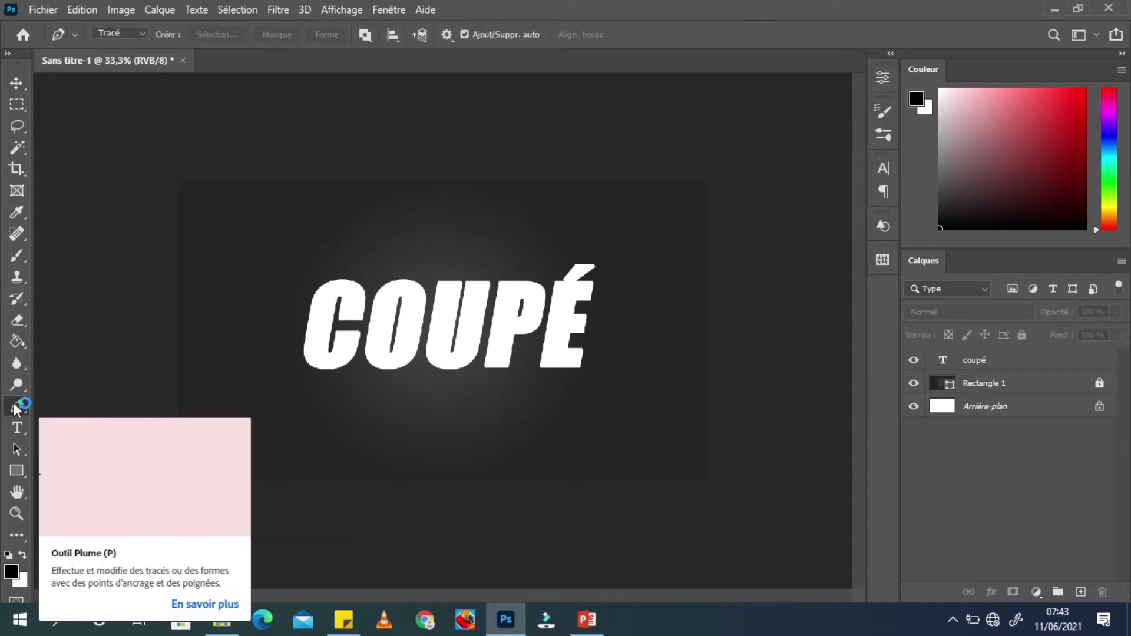
pyautogui.click(287, 331)
pyautogui.click(620, 312)
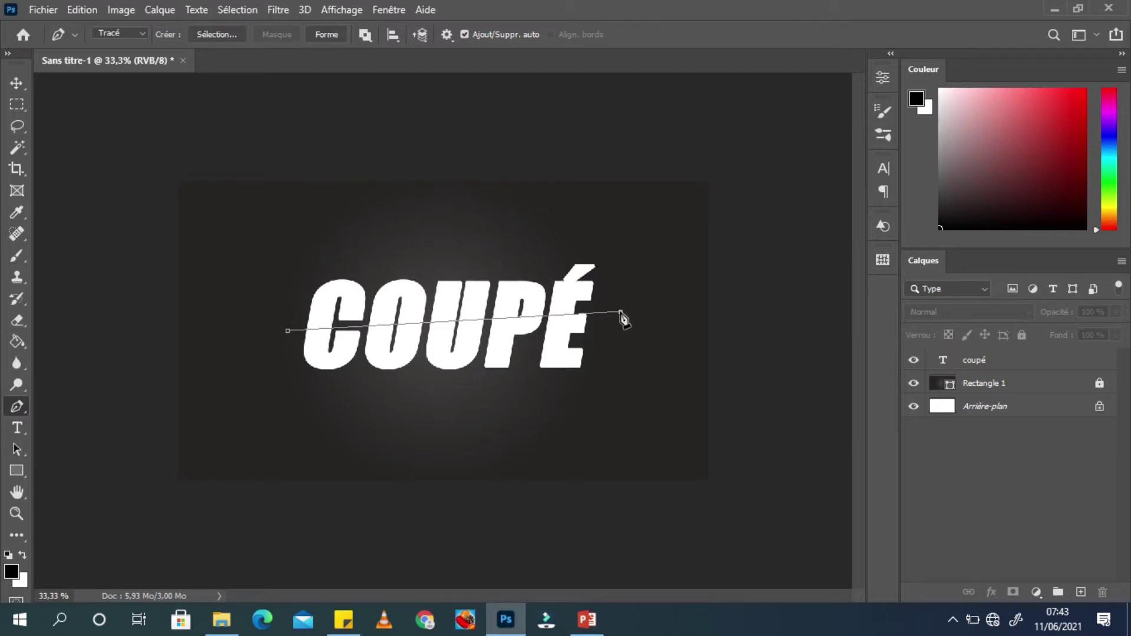
pyautogui.click(649, 247)
pyautogui.click(413, 223)
pyautogui.click(208, 267)
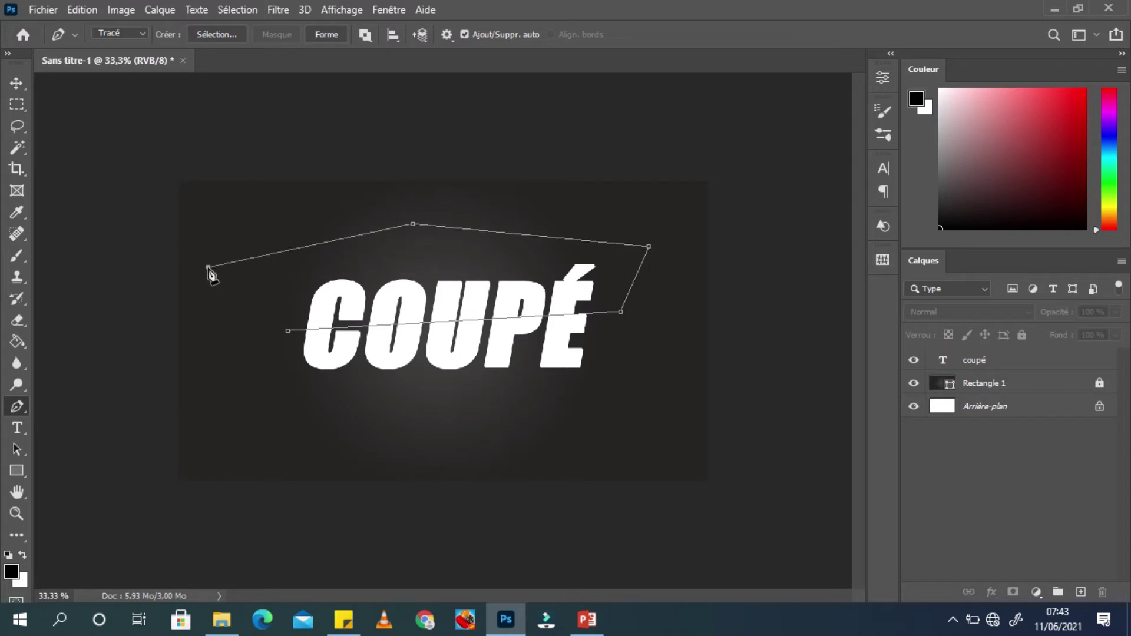
pyautogui.click(288, 332)
# - Steepen the path's cutting edge by lowering its anchor before the C and raising the one after the É
pyautogui.moveTo(619, 314); pyautogui.dragTo(619, 317)
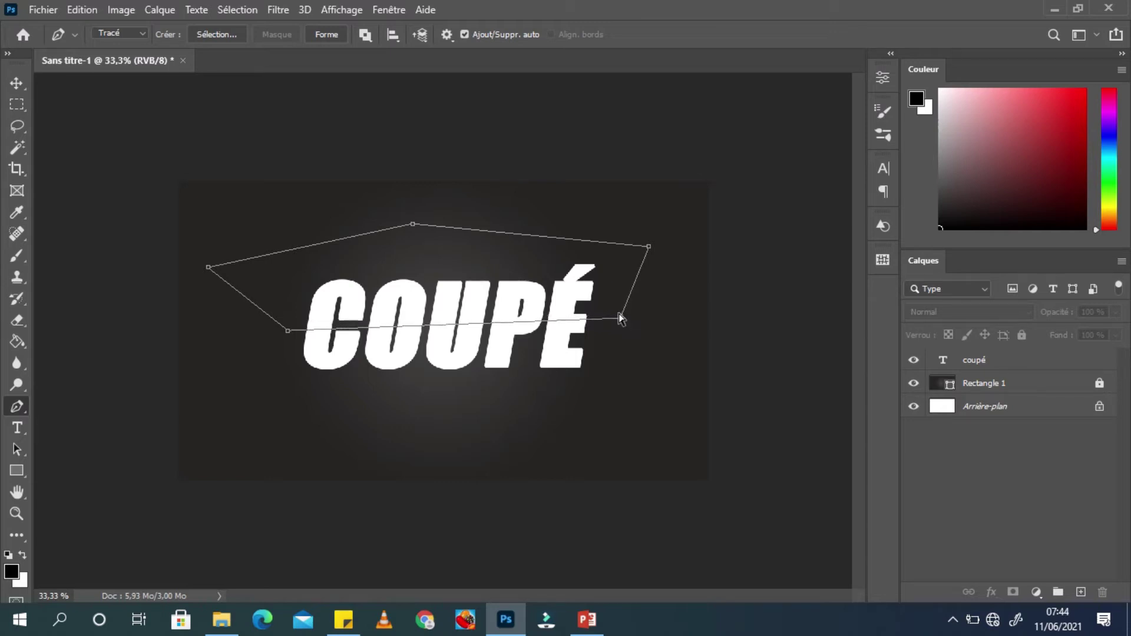
pyautogui.moveTo(288, 331); pyautogui.dragTo(288, 339)
pyautogui.moveTo(620, 318); pyautogui.dragTo(622, 309)
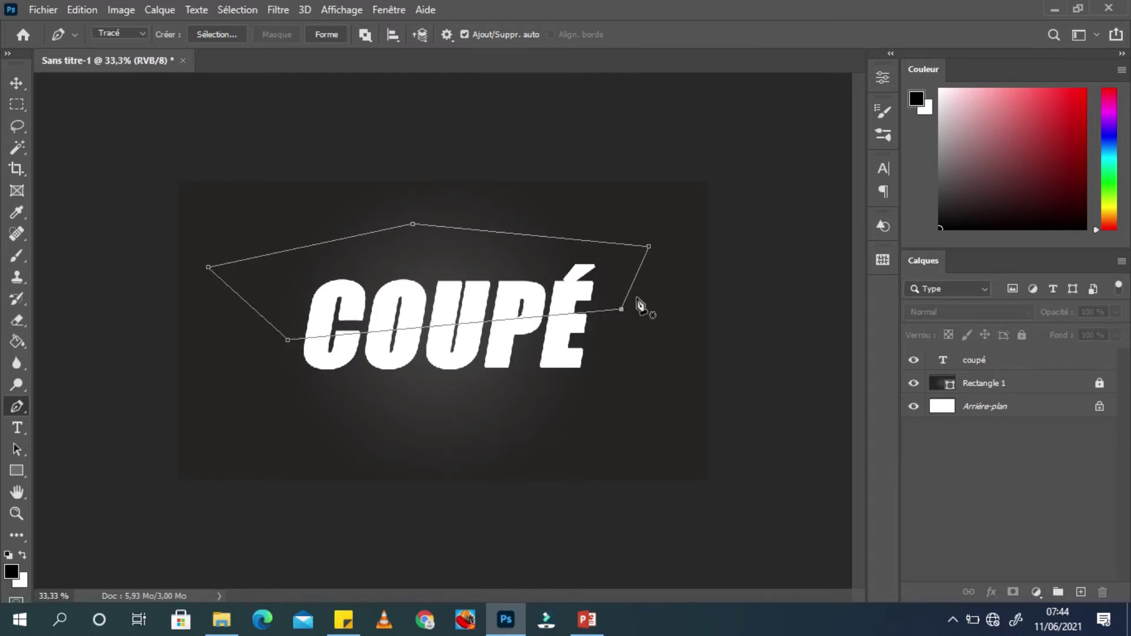
# - Convert the path into a selection and use it as a layer mask on the coupé text layer
pyautogui.click(217, 35)
pyautogui.click(536, 147)
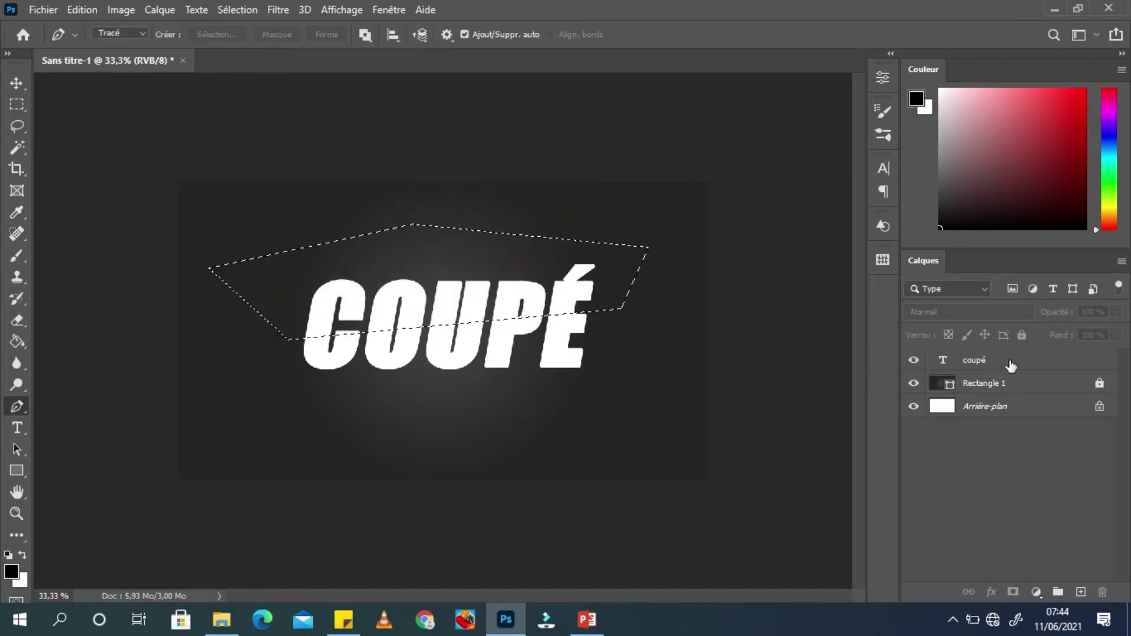
pyautogui.click(953, 366)
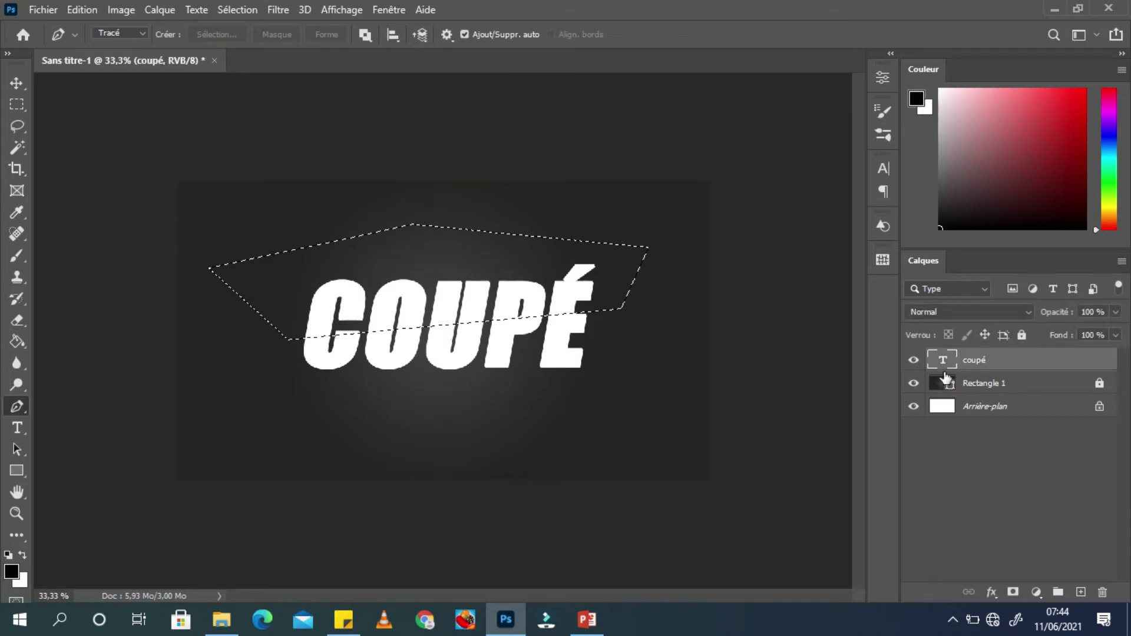
pyautogui.click(1013, 592)
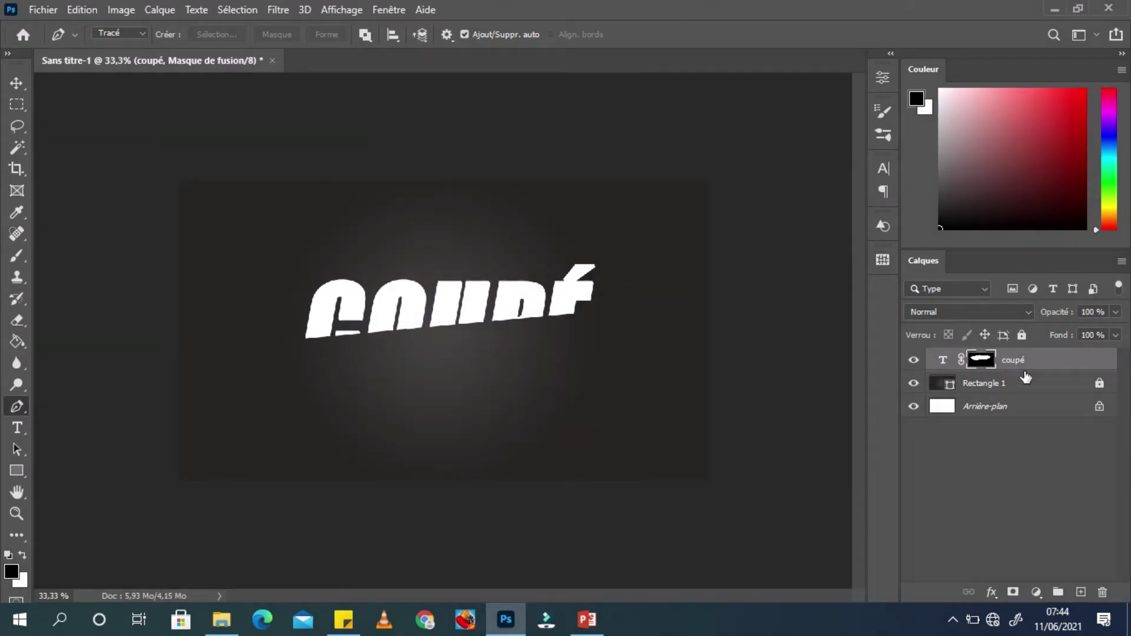
# - Duplicate the masked text layer and invert the mask of the original coupé layer
pyautogui.hotkey('ctrl', 'j')
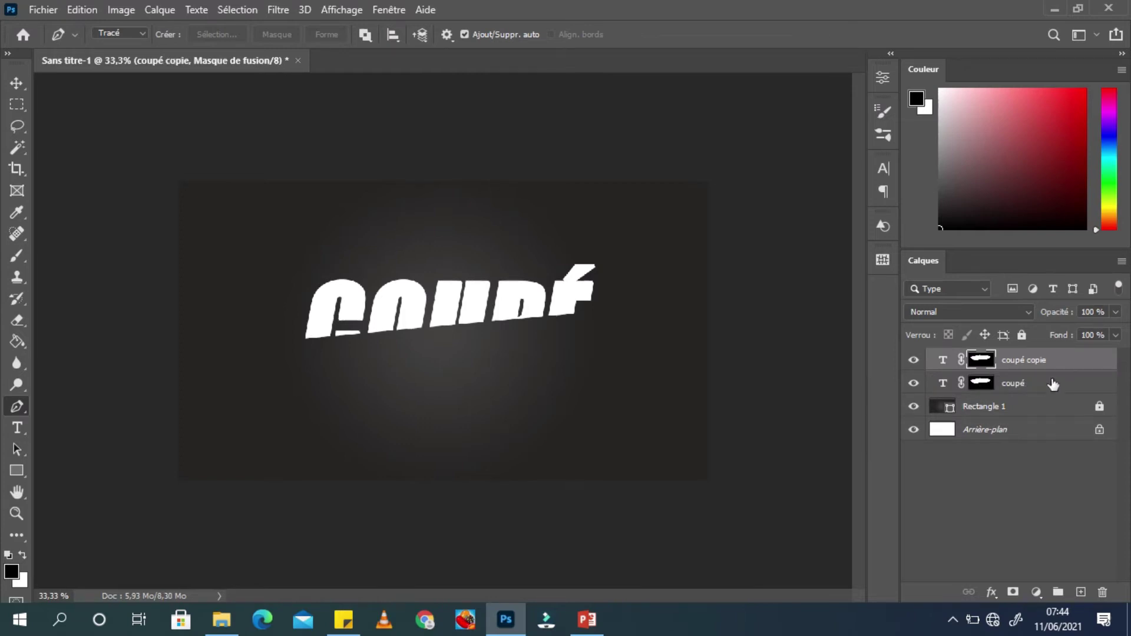
pyautogui.click(979, 385)
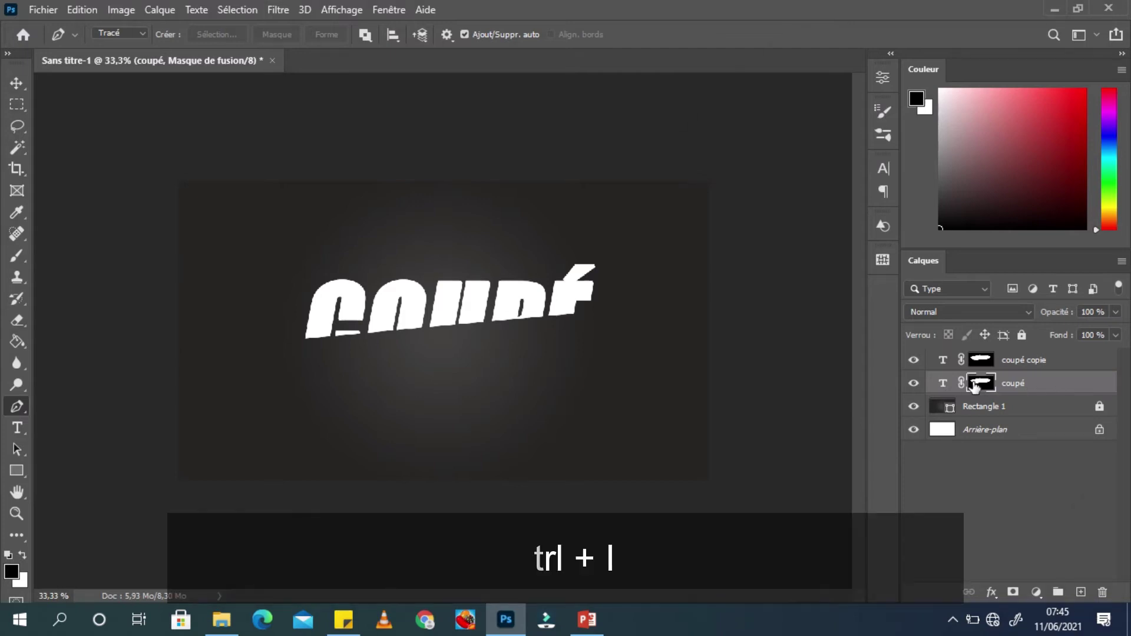
pyautogui.hotkey('ctrl', 'i')
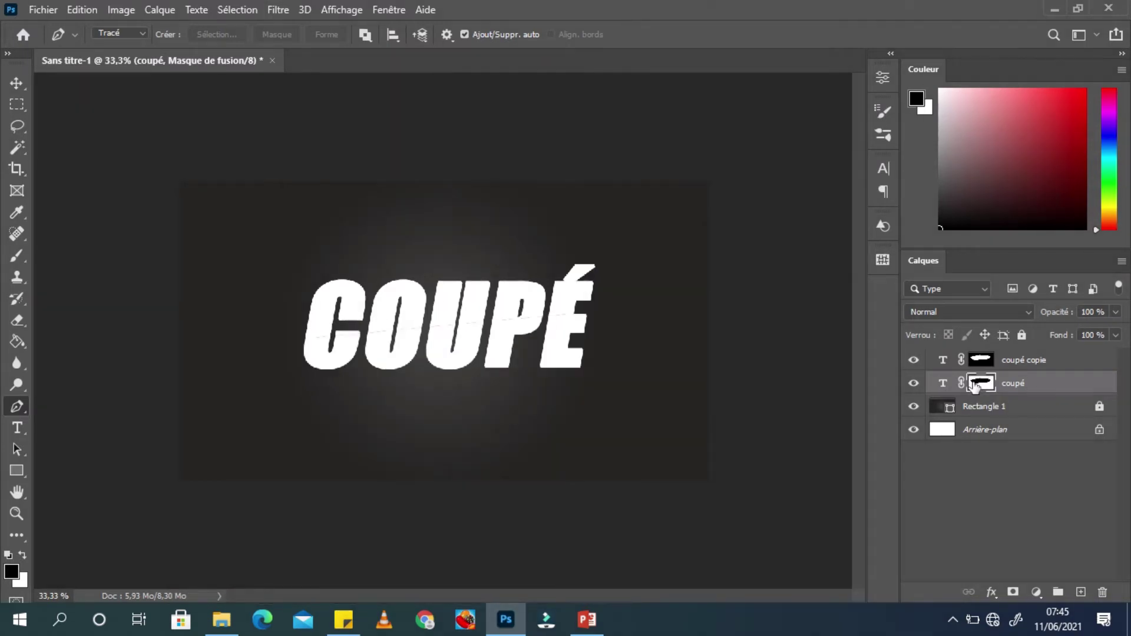
# - Try pulling the upper and lower halves of the text far apart, and undo both moves
pyautogui.click(18, 84)
pyautogui.moveTo(474, 354); pyautogui.dragTo(479, 283)
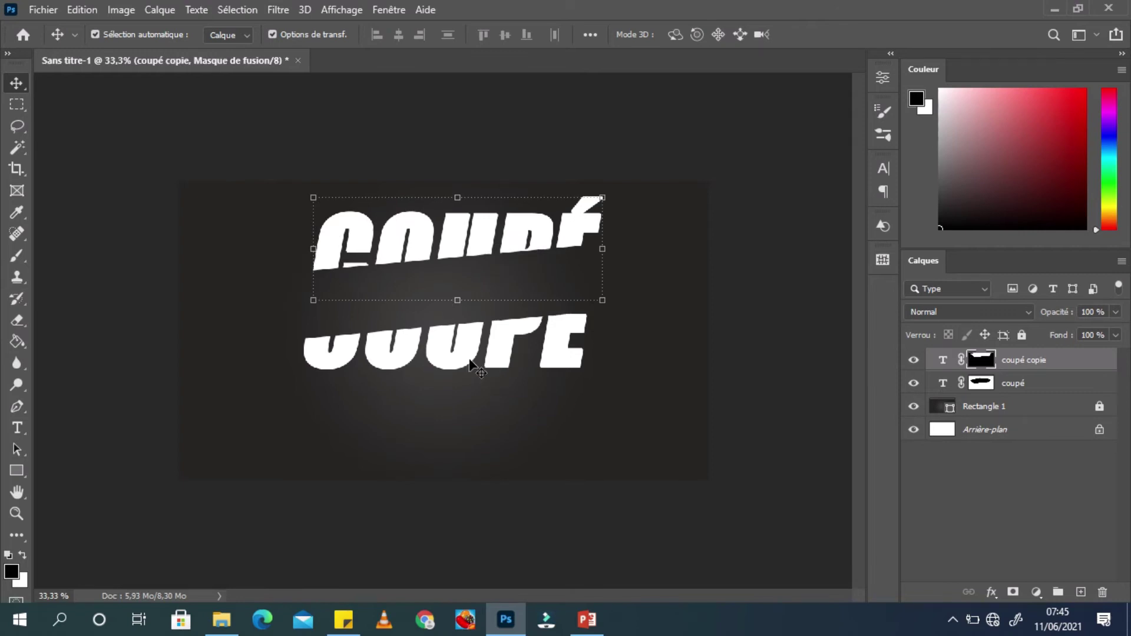
pyautogui.moveTo(462, 352); pyautogui.dragTo(470, 378)
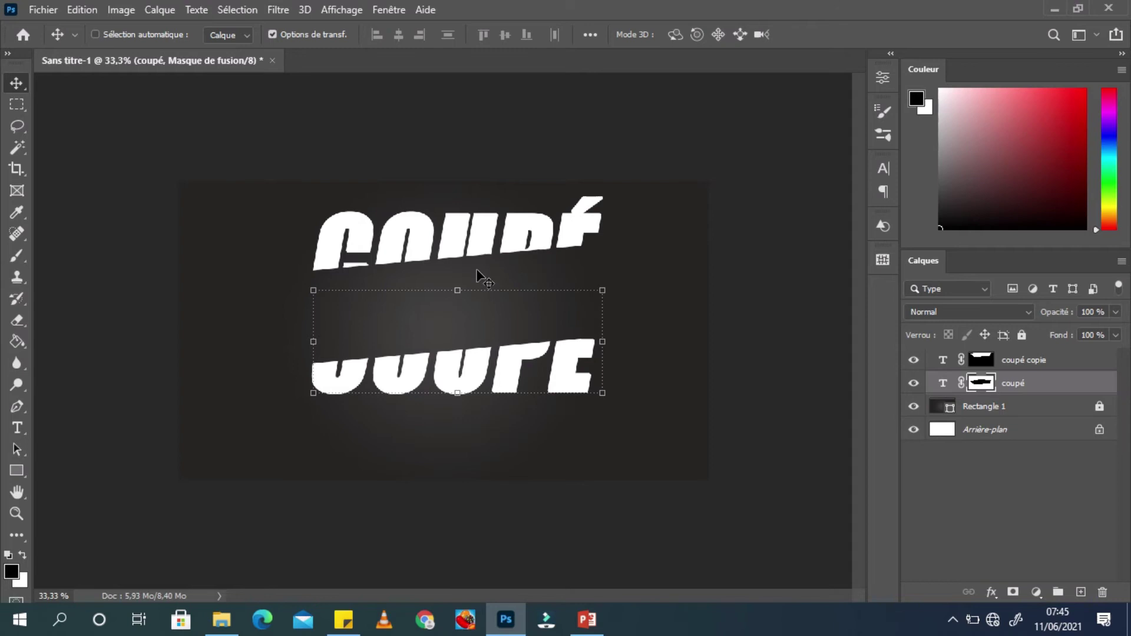
pyautogui.hotkey('ctrl', 'z')
pyautogui.hotkey('ctrl', 'z')
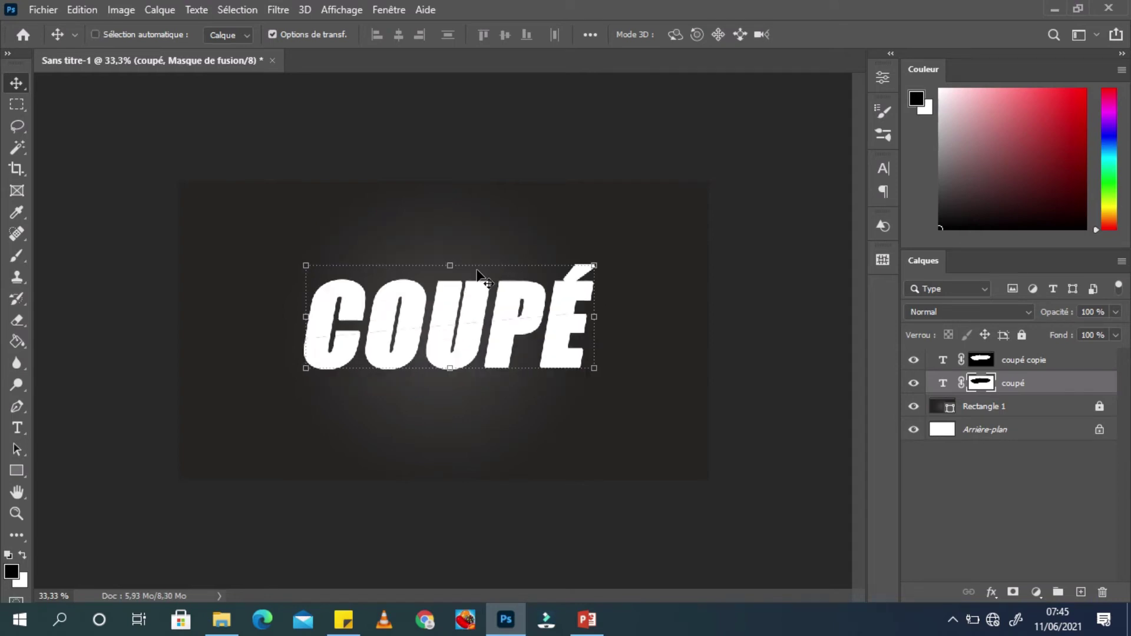
# - Shift the upper half of the text slightly up and to the right, opening a narrow slanted gap between the halves
pyautogui.click(635, 288)
pyautogui.moveTo(529, 295); pyautogui.dragTo(525, 279)
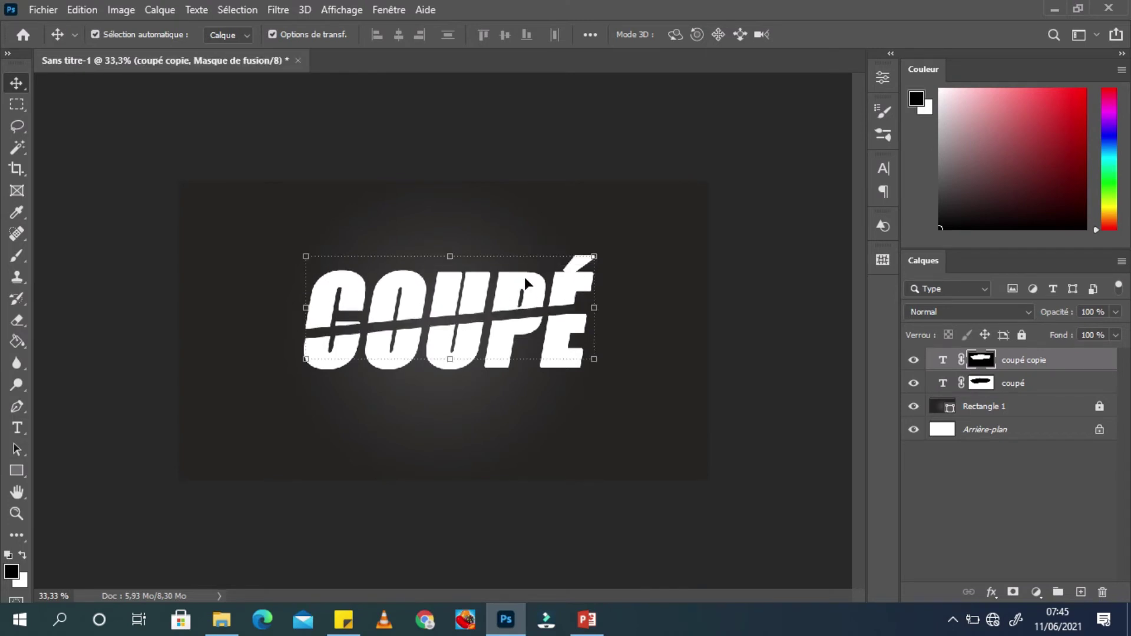
pyautogui.click(681, 252)
pyautogui.moveTo(589, 289); pyautogui.dragTo(599, 285)
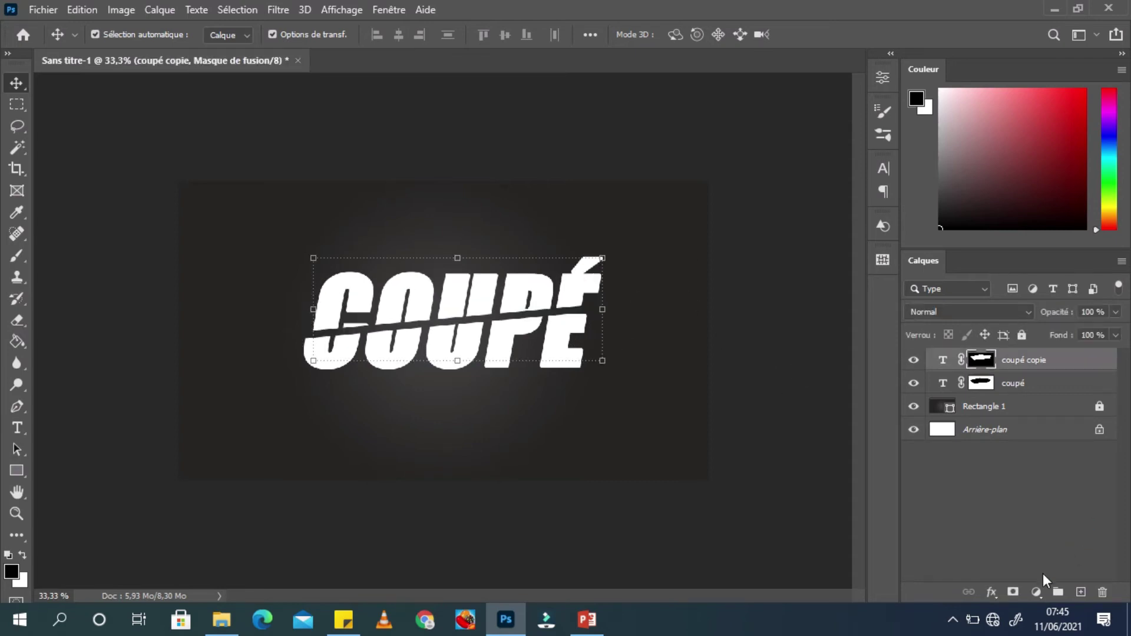
# - Add an empty layer above the text layers and nudge the upper half of the text slightly to the left, leaving the empty layer selected
pyautogui.click(1081, 592)
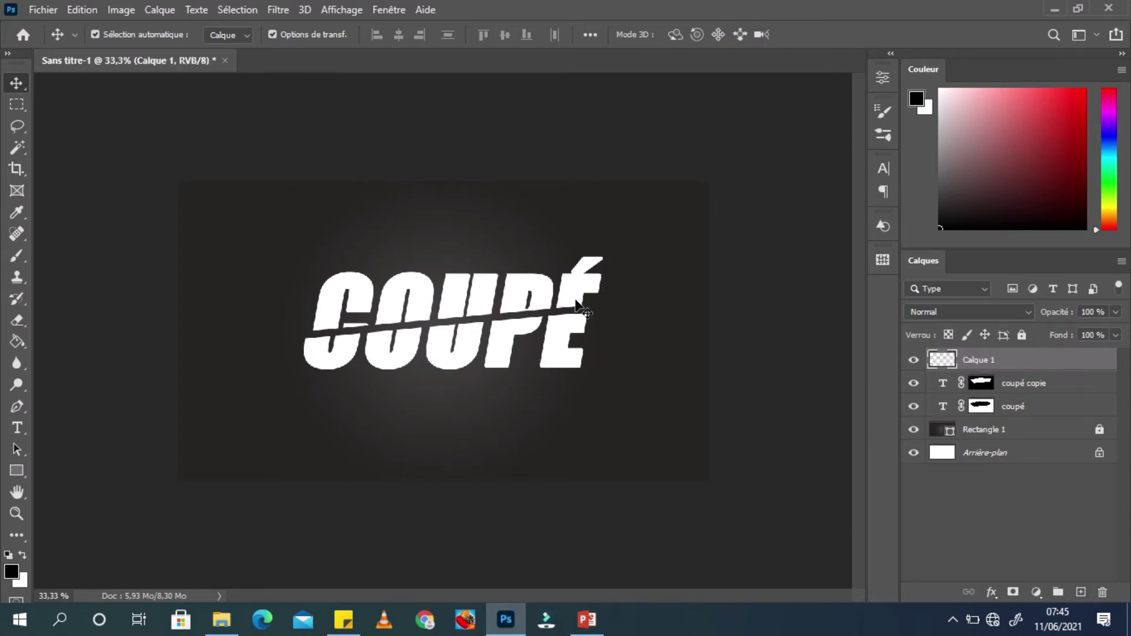
pyautogui.click(541, 284)
pyautogui.moveTo(541, 284); pyautogui.dragTo(531, 287)
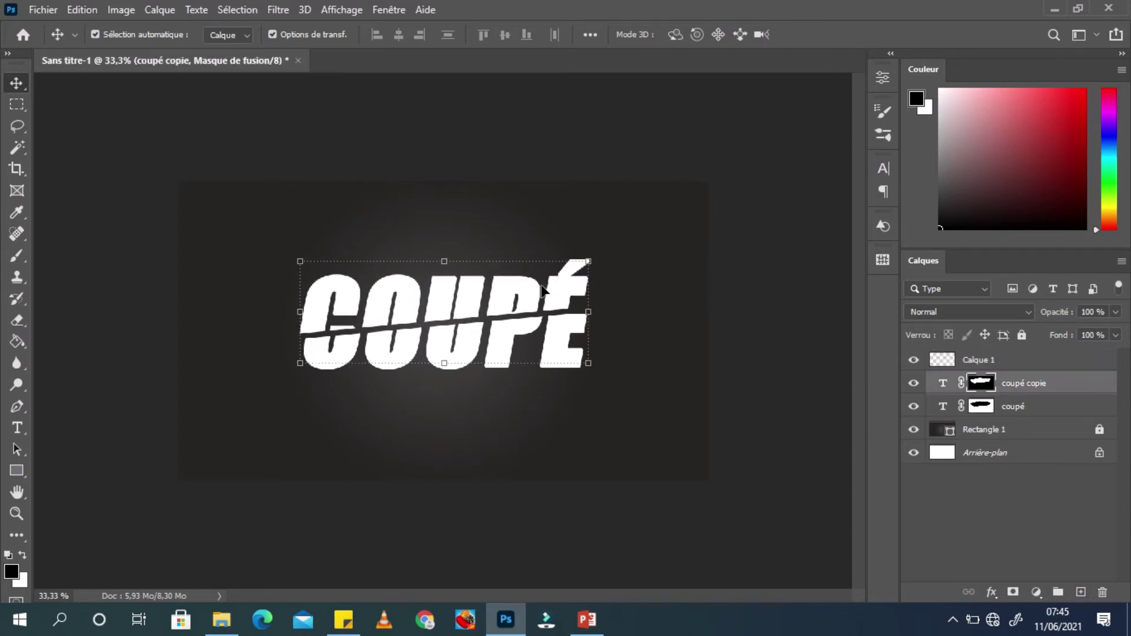
pyautogui.click(1021, 361)
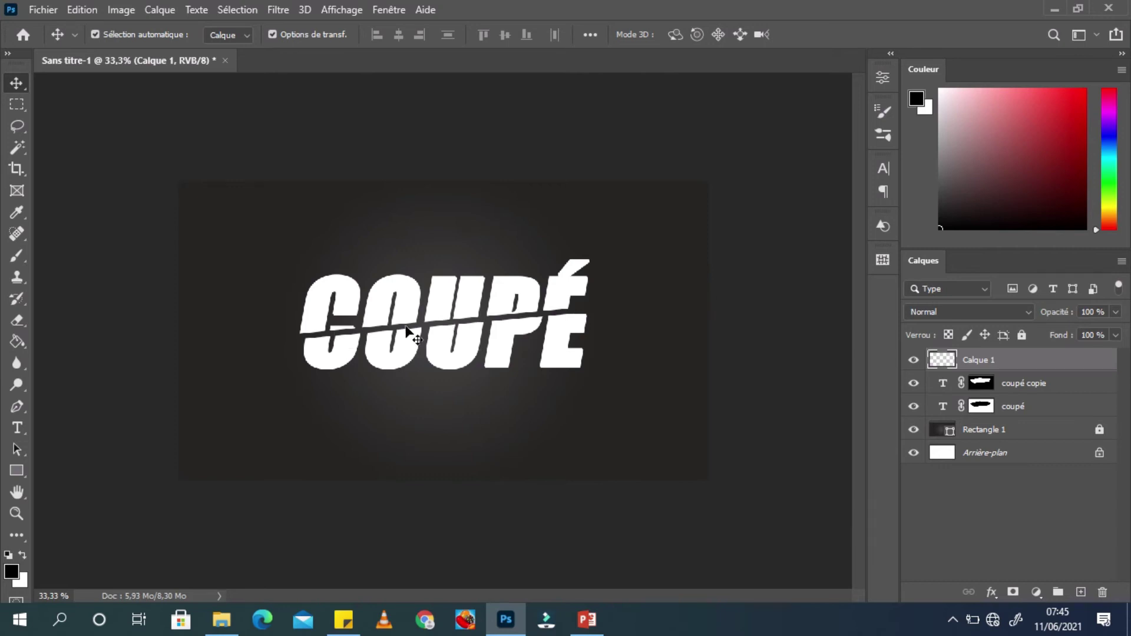
# - Reduce the size of the soft brush for painting on the empty layer
pyautogui.click(22, 255)
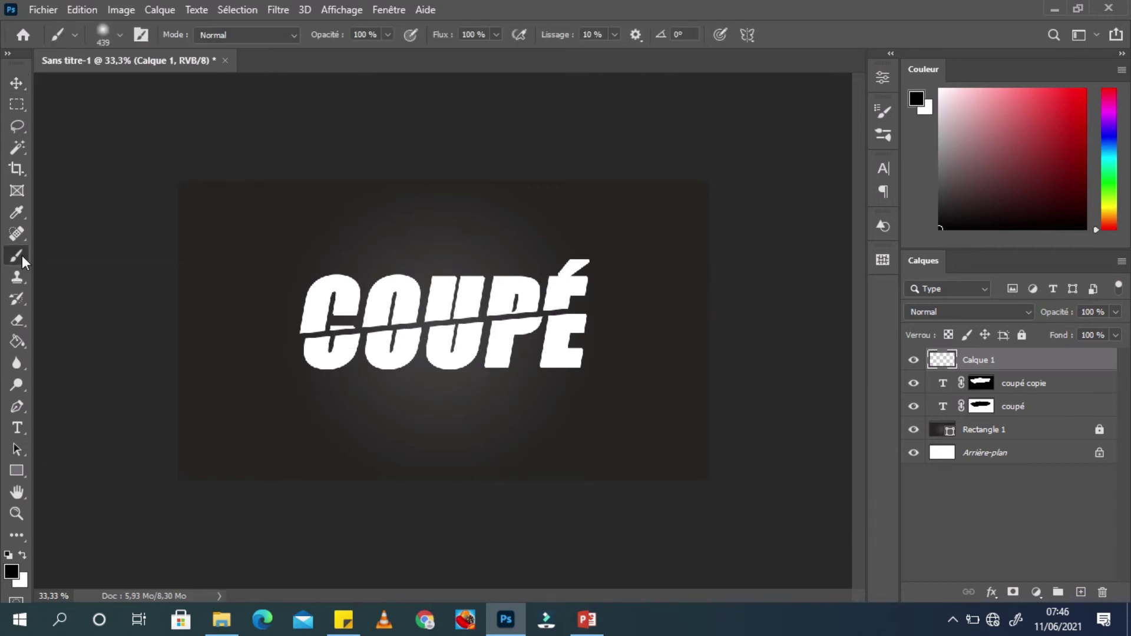
pyautogui.rightClick(389, 324)
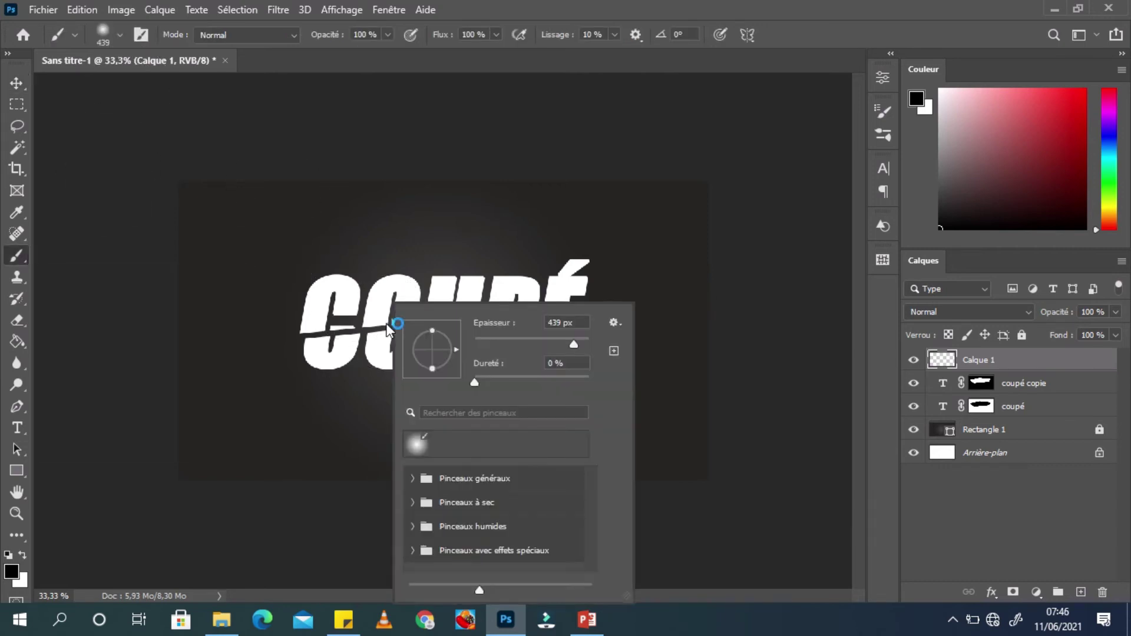
pyautogui.click(522, 343)
pyautogui.click(538, 343)
pyautogui.press('v')
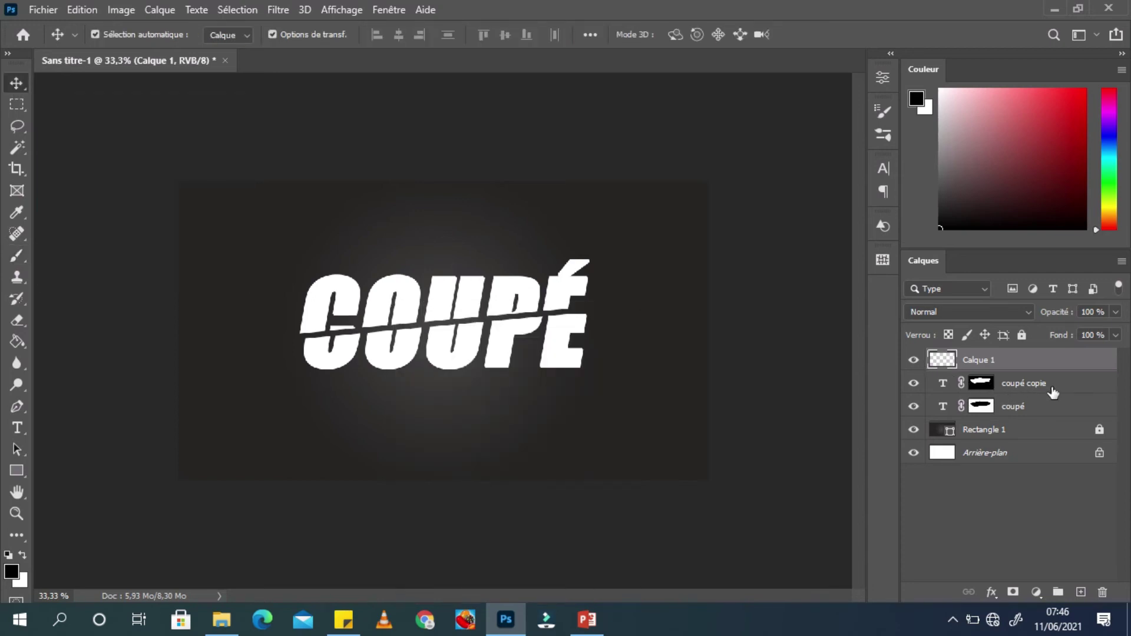
# - Load the area outside the upper text half's layer mask as a selection, covering the lower part of the canvas
pyautogui.press('ctrl')
pyautogui.keyDown('ctrl'); pyautogui.click(984, 387); pyautogui.keyUp('ctrl')
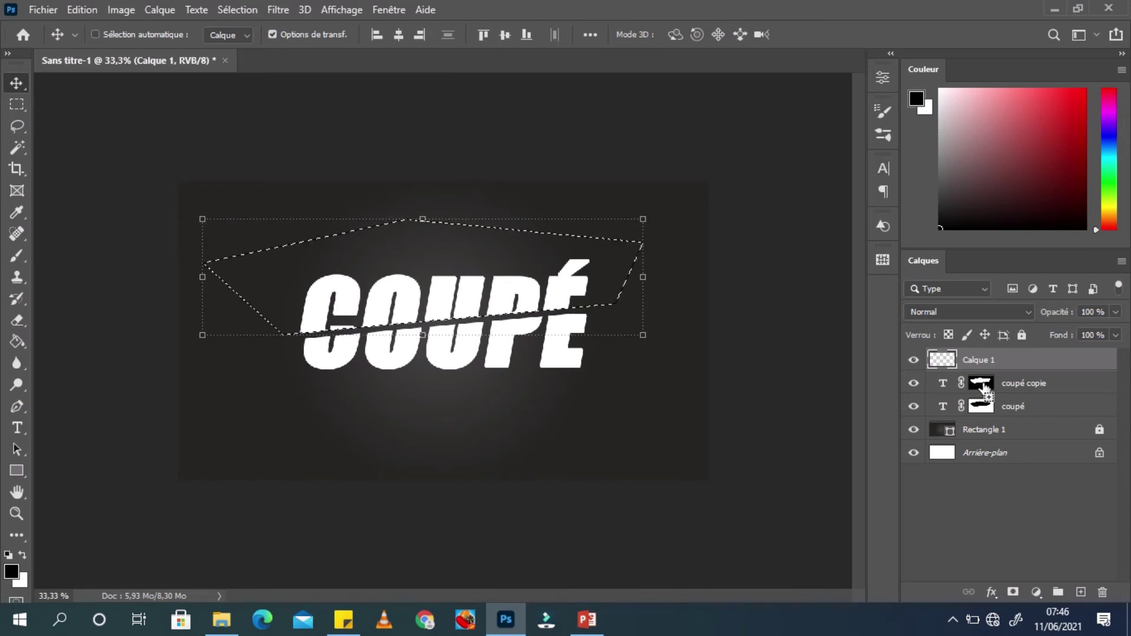
pyautogui.press('ctrl')
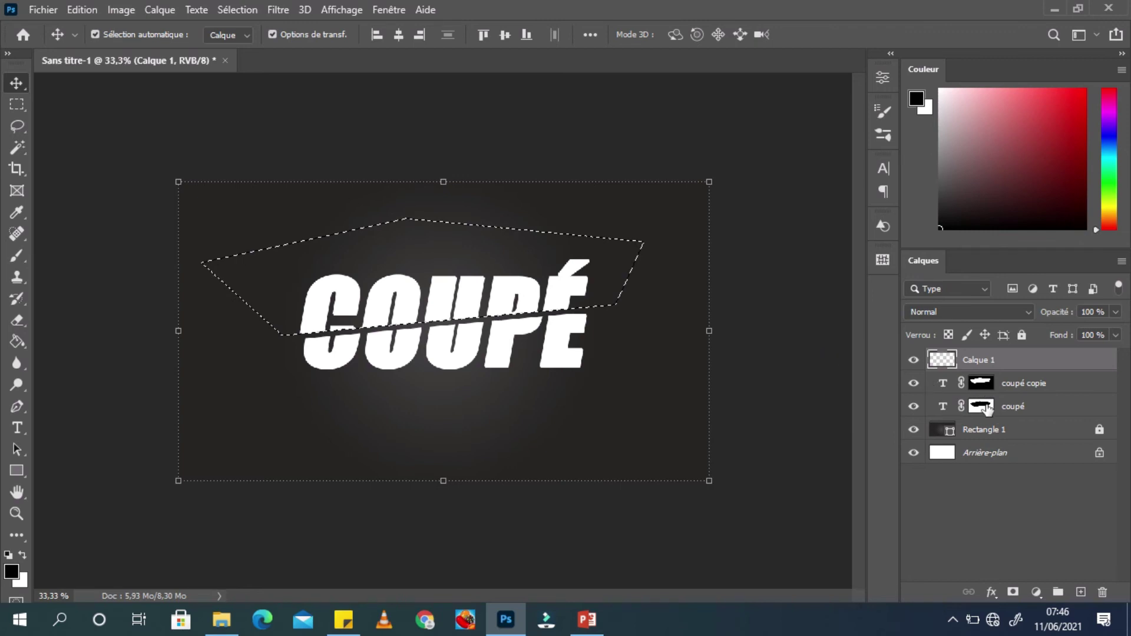
pyautogui.click(1004, 389)
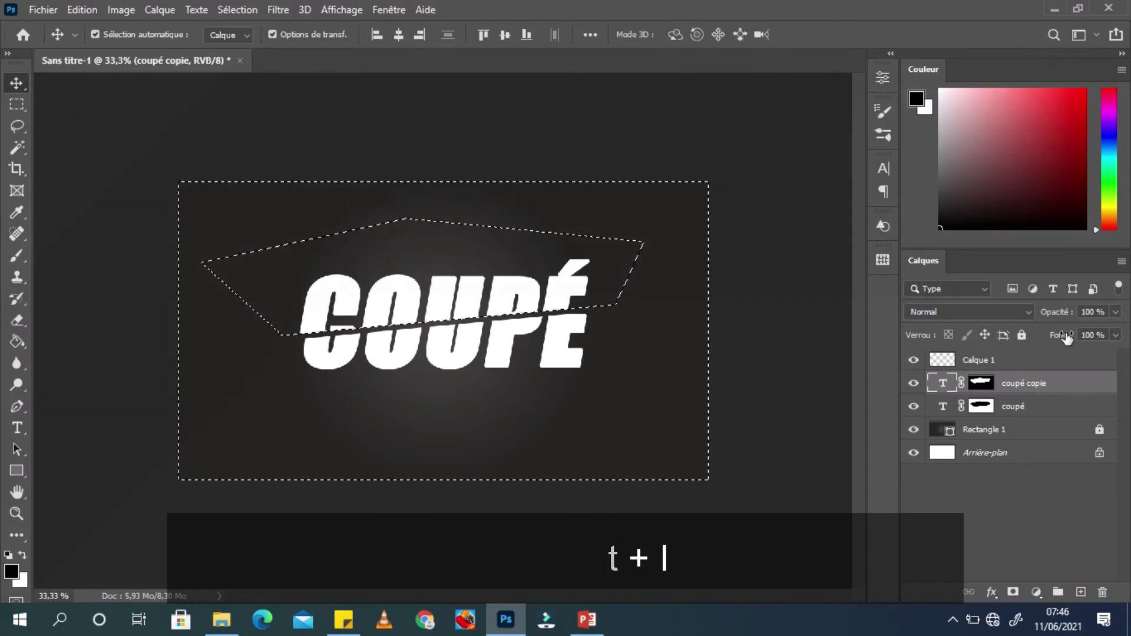
# - Paint a straight black shadow with the soft 123 px brush on Calque 1, along the slanted cut from the C to the É
pyautogui.click(22, 259)
pyautogui.hotkey('alt', ']')
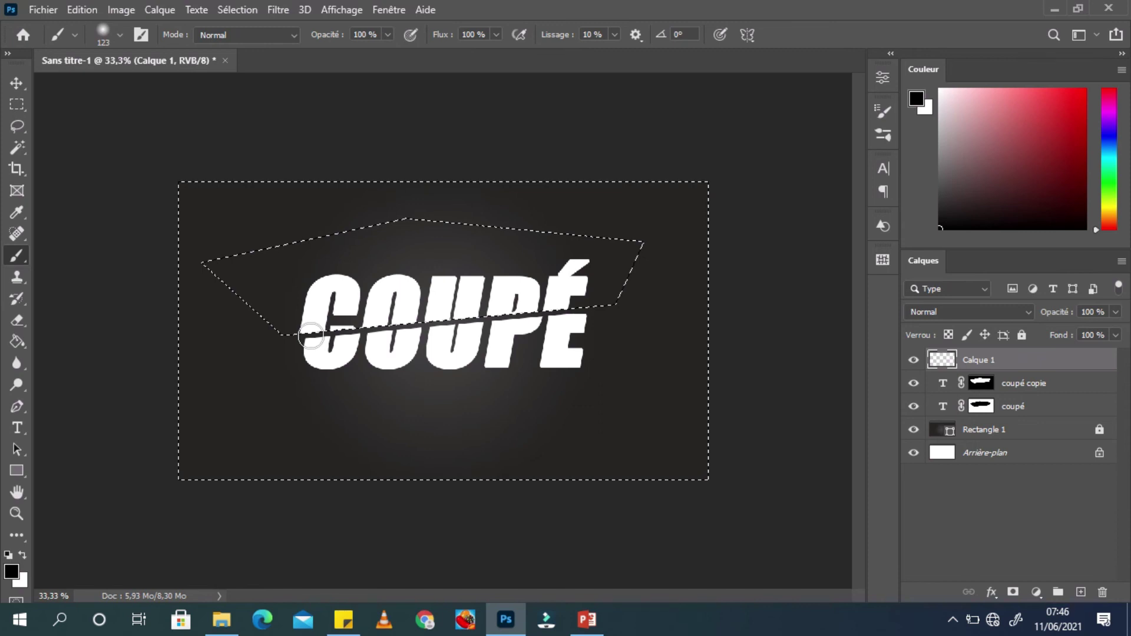
pyautogui.moveTo(310, 336); pyautogui.dragTo(575, 312)
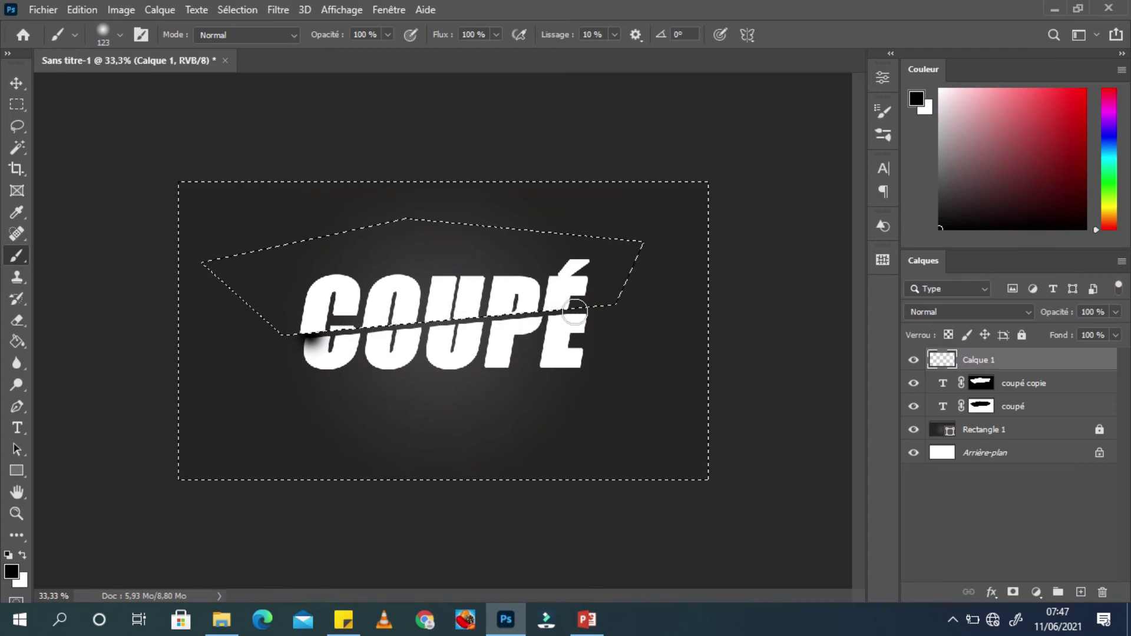
pyautogui.keyDown('shift'); pyautogui.click(575, 313); pyautogui.keyUp('shift')
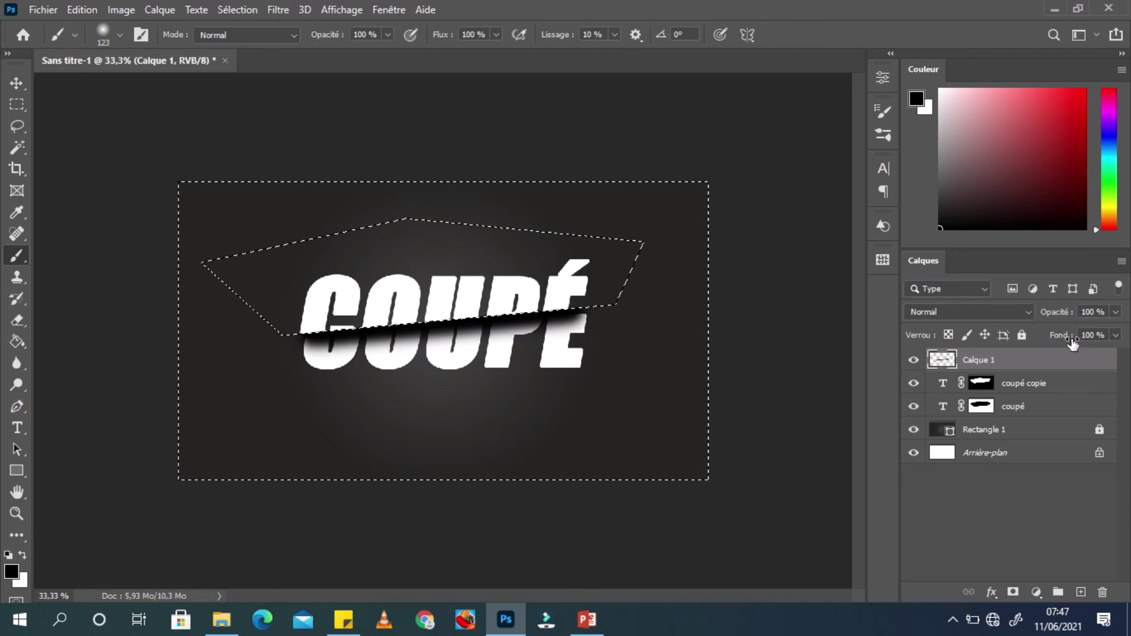
# - Lower the shadow layer's fill to 73%, and clear both the selection and the active layer to show the finished text
pyautogui.moveTo(1071, 343); pyautogui.dragTo(1050, 344)
pyautogui.hotkey('ctrl', 'd')
pyautogui.click(18, 84)
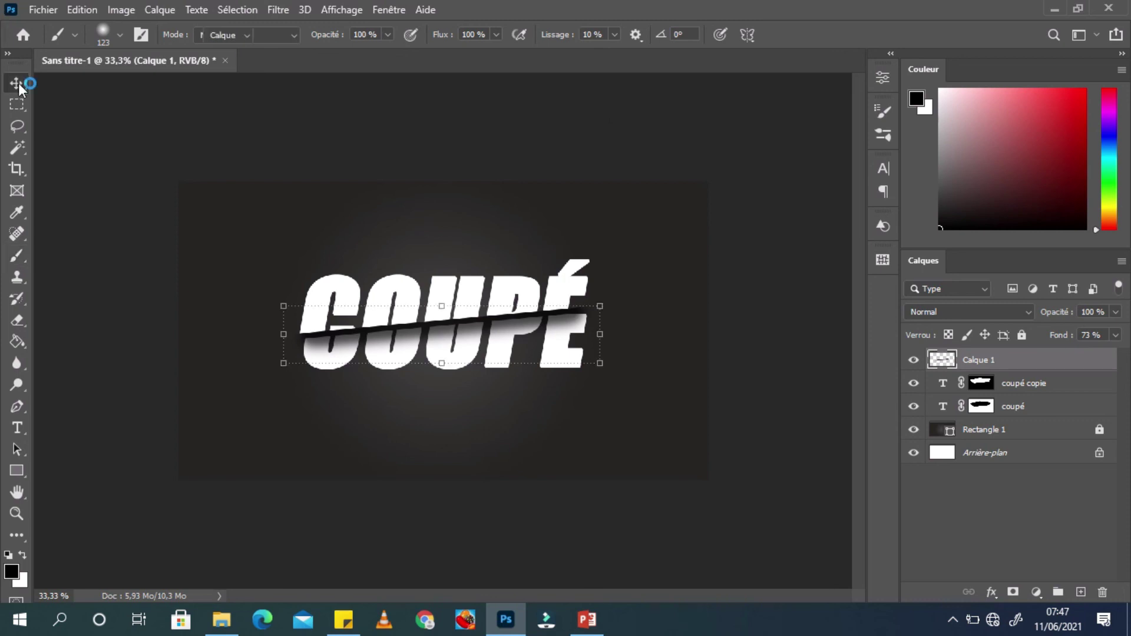
pyautogui.click(755, 316)
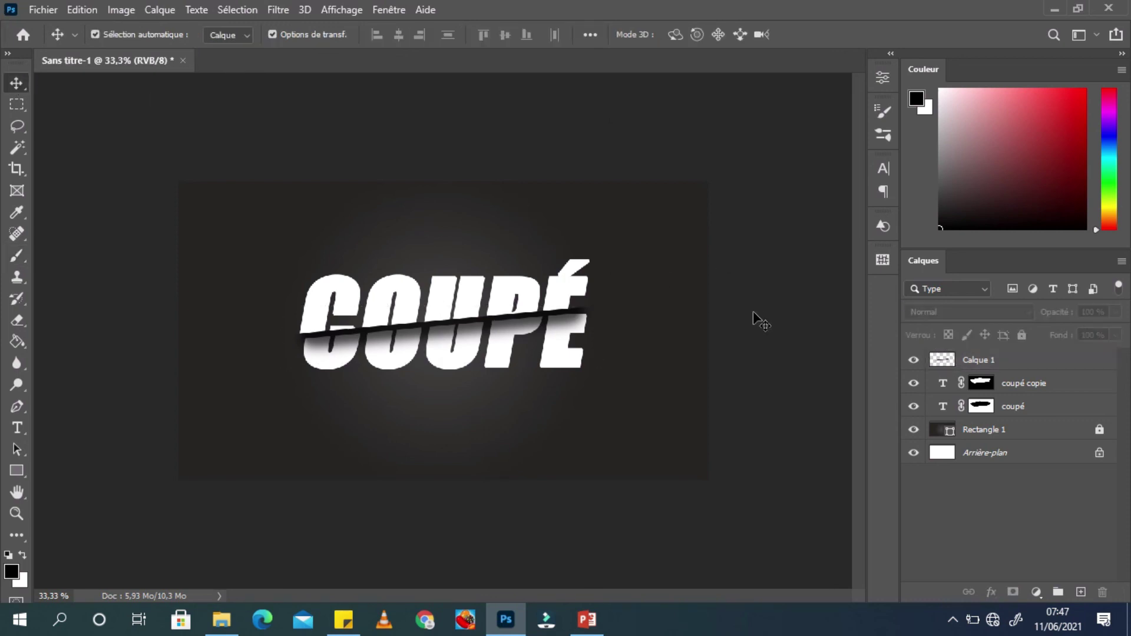